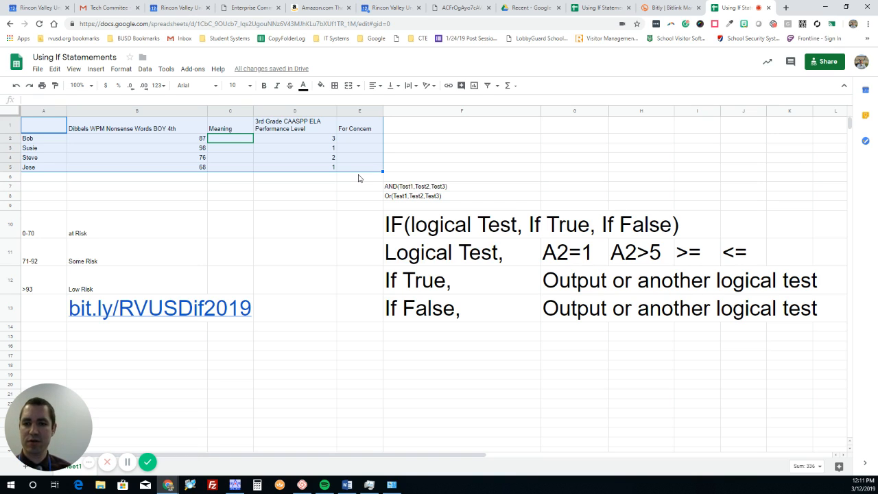
# Examine the risk-level ranges in A10:B12 and the IF, AND and OR syntax notes beside them.
pyautogui.click(230, 139)
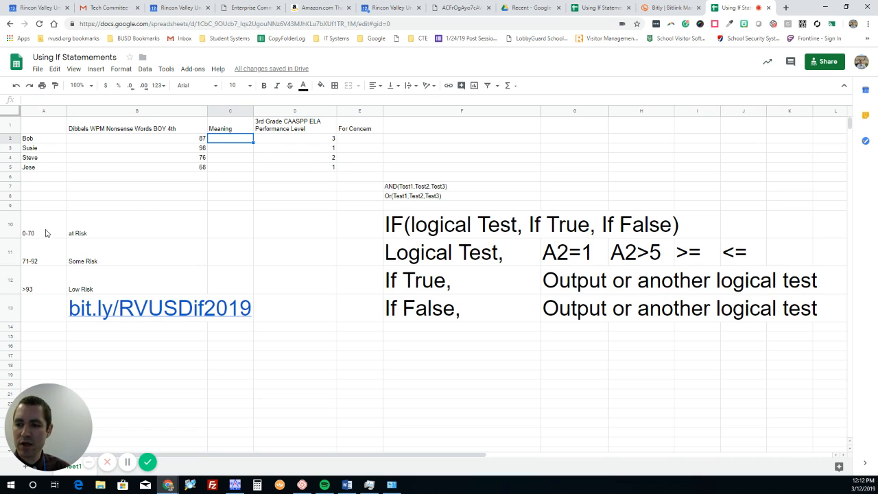
pyautogui.moveTo(48, 233); pyautogui.dragTo(125, 285)
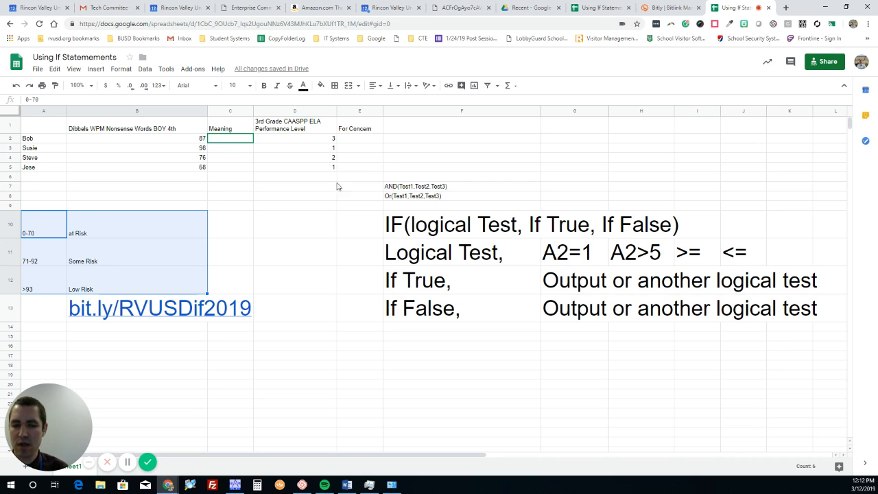
pyautogui.moveTo(396, 186); pyautogui.dragTo(773, 317)
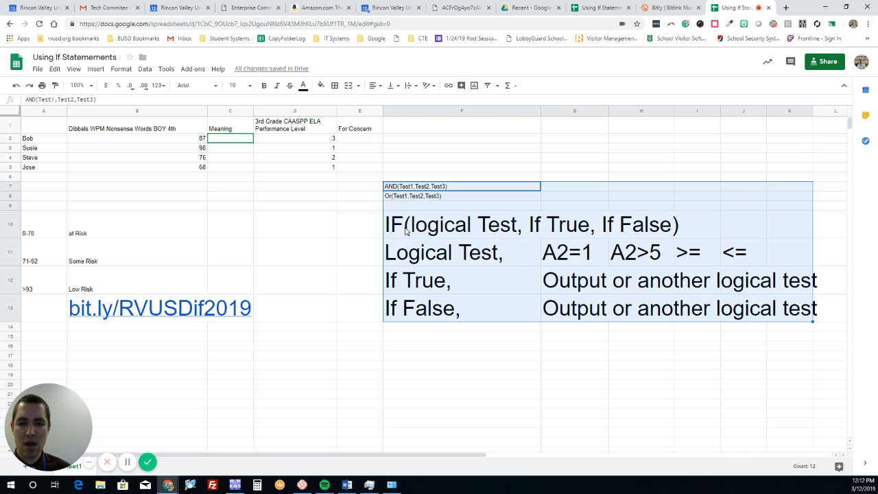
pyautogui.click(403, 229)
pyautogui.click(403, 229)
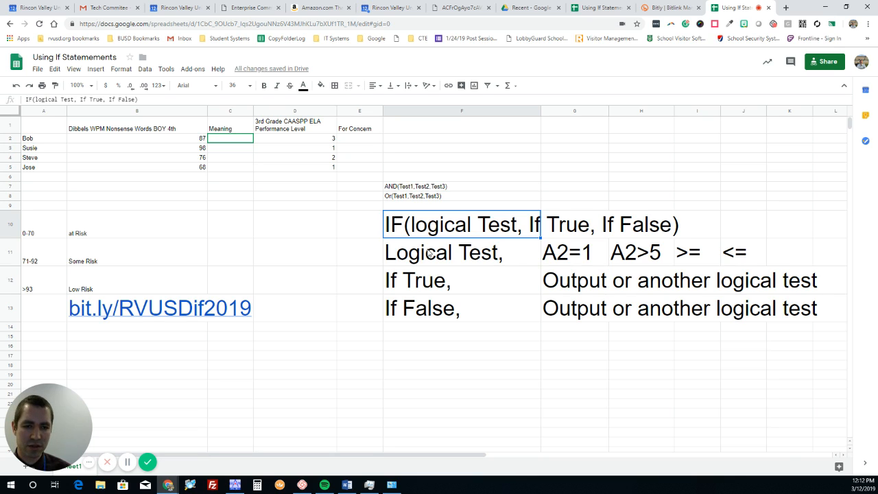
pyautogui.moveTo(558, 260); pyautogui.dragTo(760, 253)
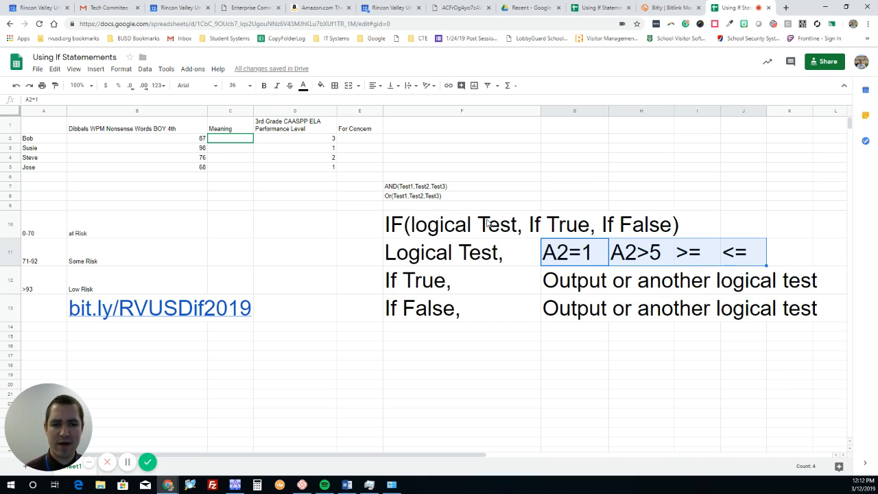
pyautogui.click(550, 256)
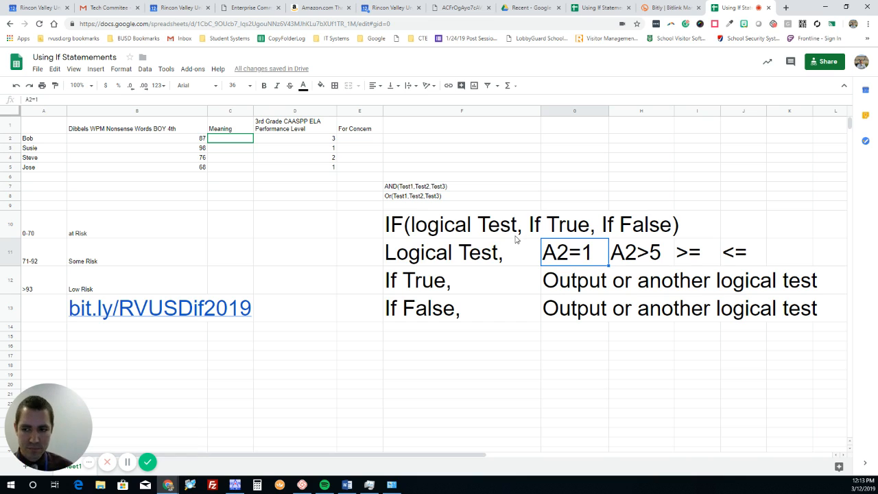
# Start an IF formula in C2 under Meaning that returns "Low Risk" when B2>93.
pyautogui.click(222, 140)
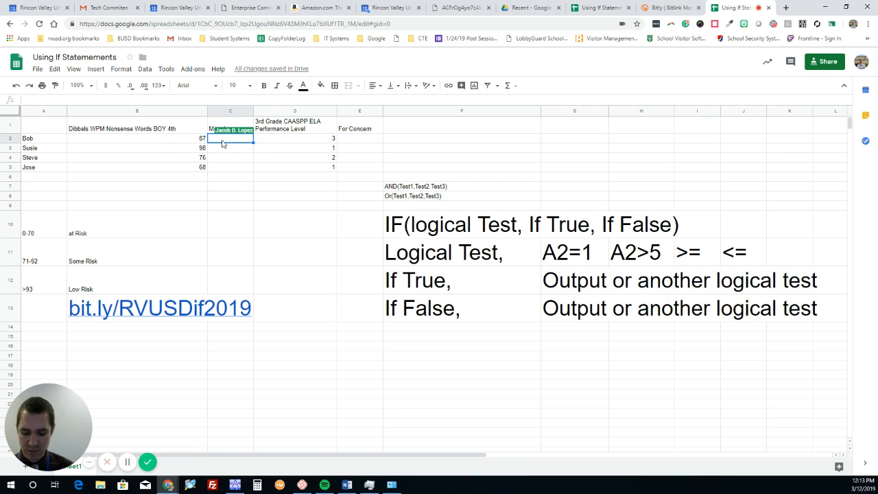
pyautogui.write('=IF(')
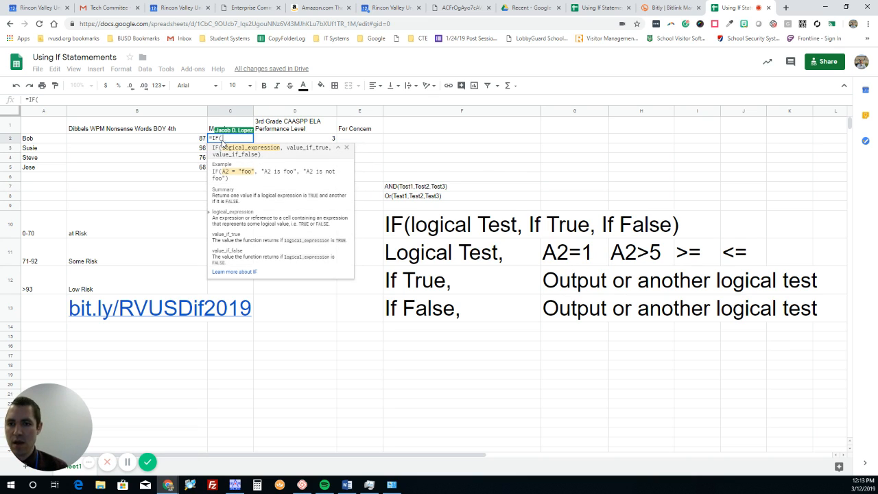
pyautogui.click(137, 142)
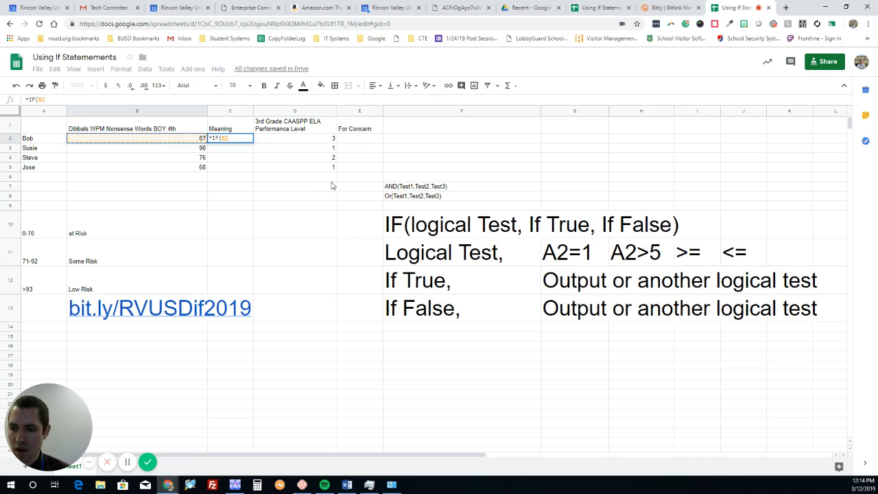
pyautogui.write('>')
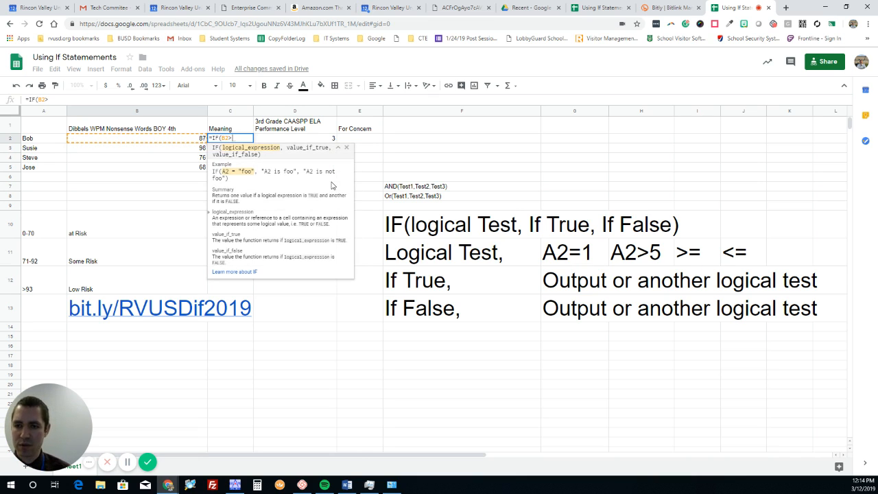
pyautogui.write('93')
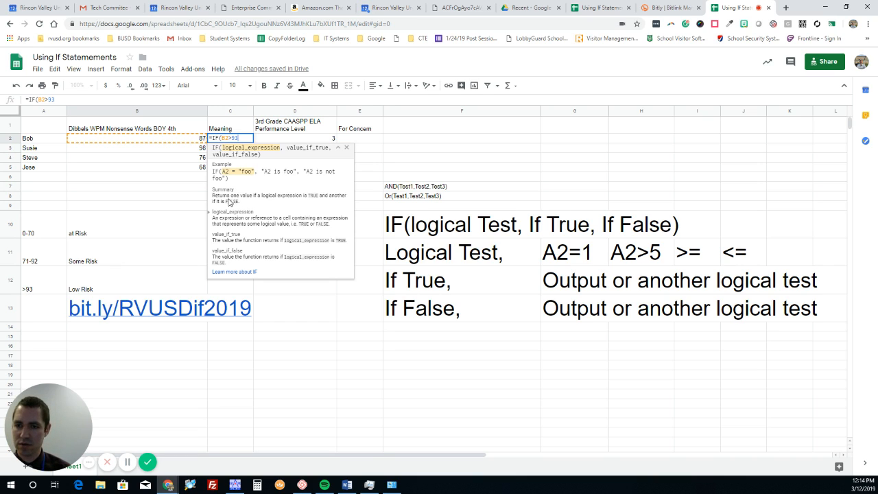
pyautogui.write(',')
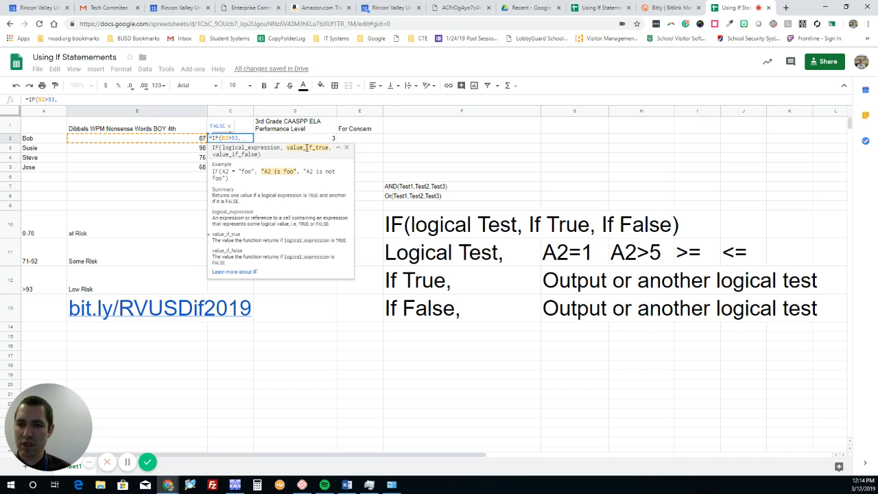
pyautogui.write('"')
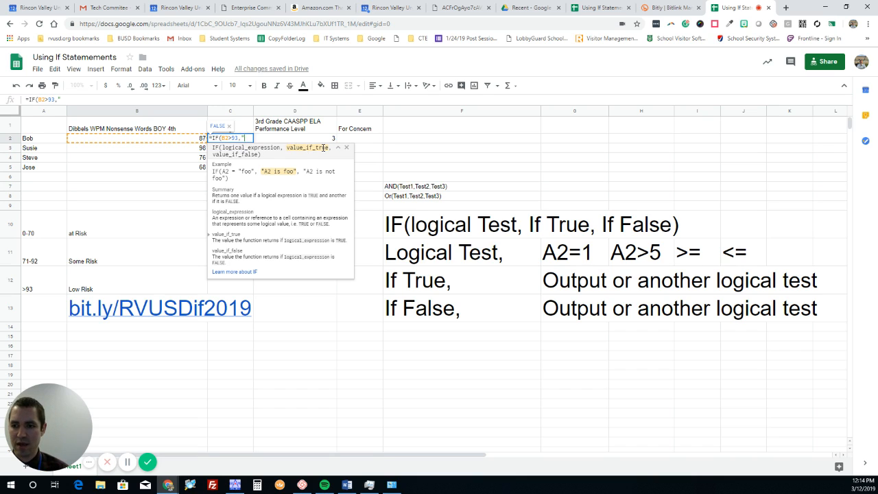
pyautogui.write('Low Risk"')
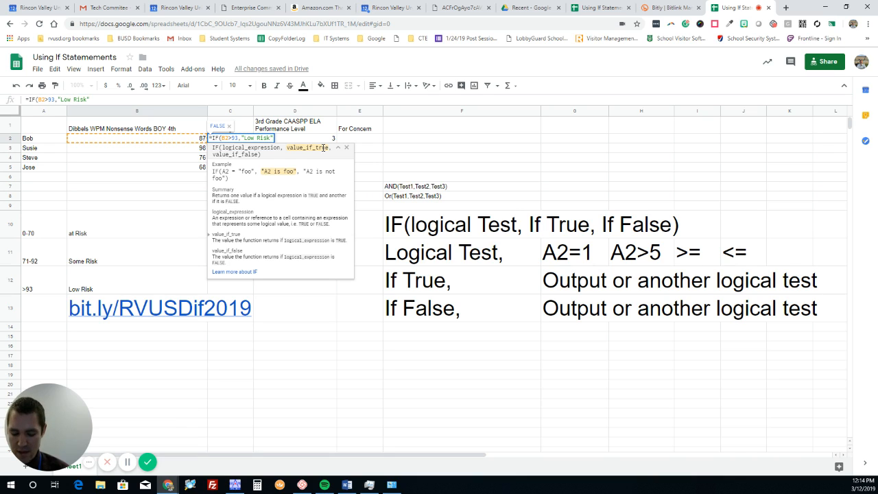
pyautogui.write(',')
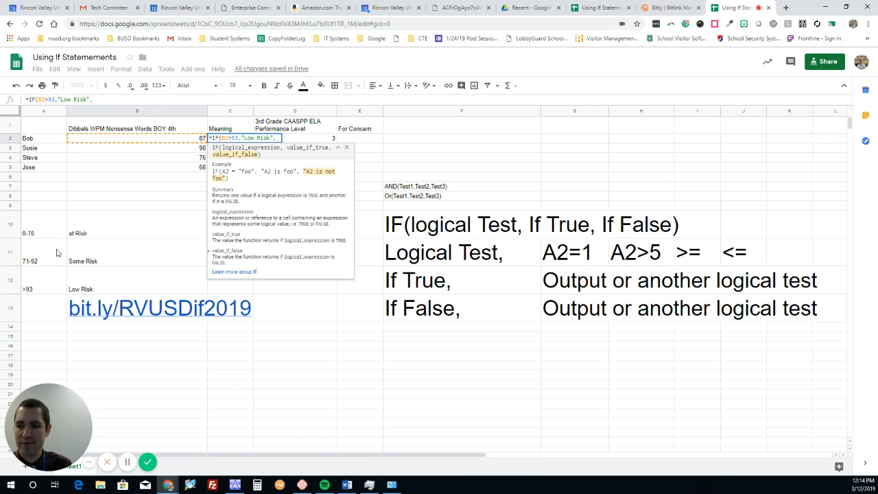
# Nest a second IF as the false value in C2's formula, returning "Some Risk" when B2>=71.
pyautogui.write('IF(')
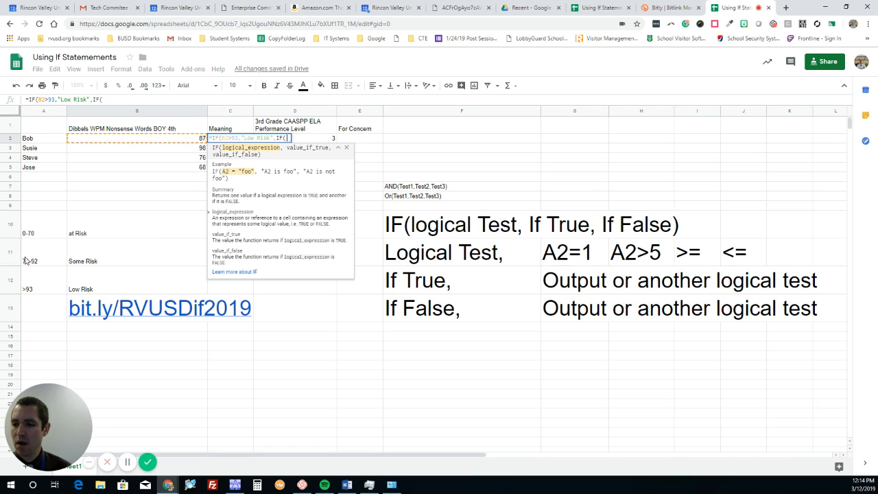
pyautogui.click(146, 143)
pyautogui.write('>=')
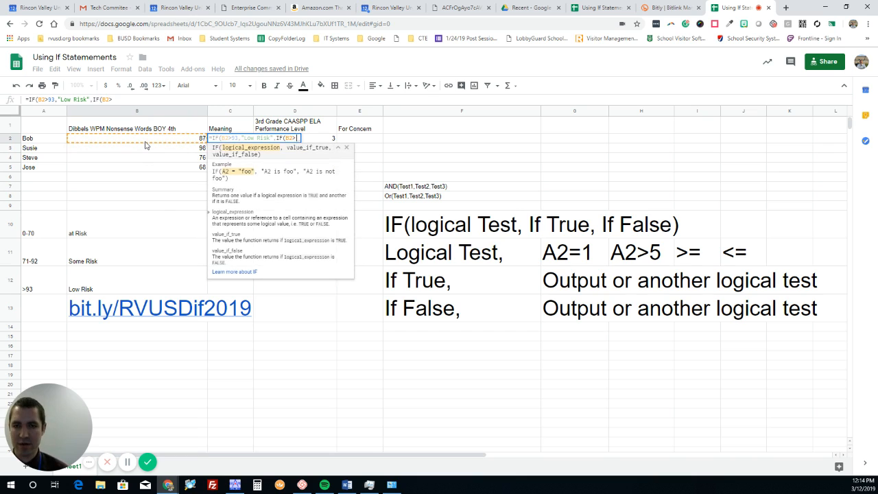
pyautogui.write('78!')
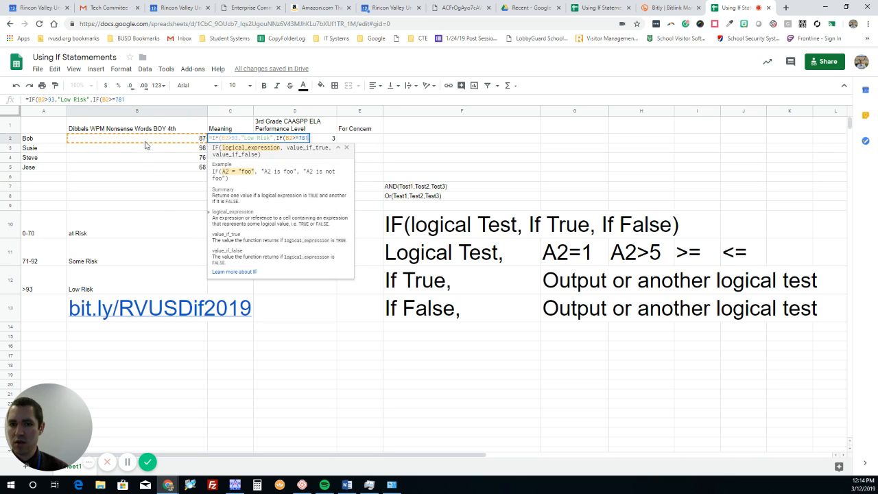
pyautogui.press('BackSpace')
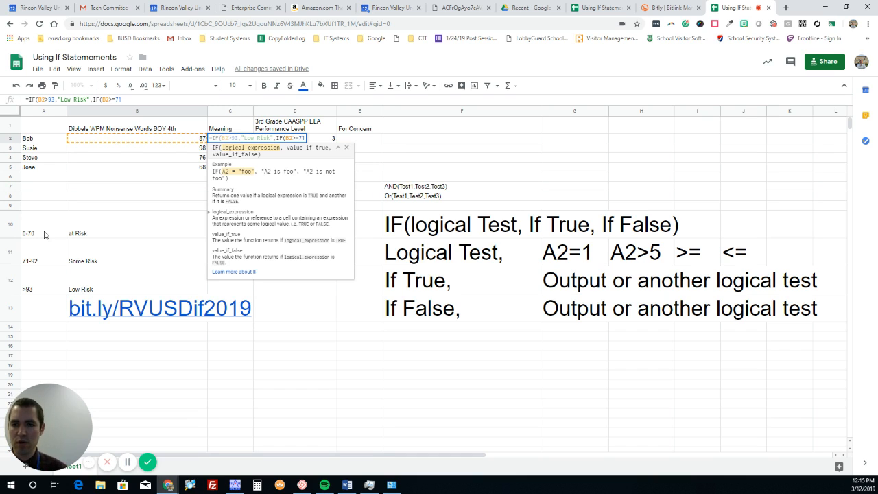
pyautogui.write(',')
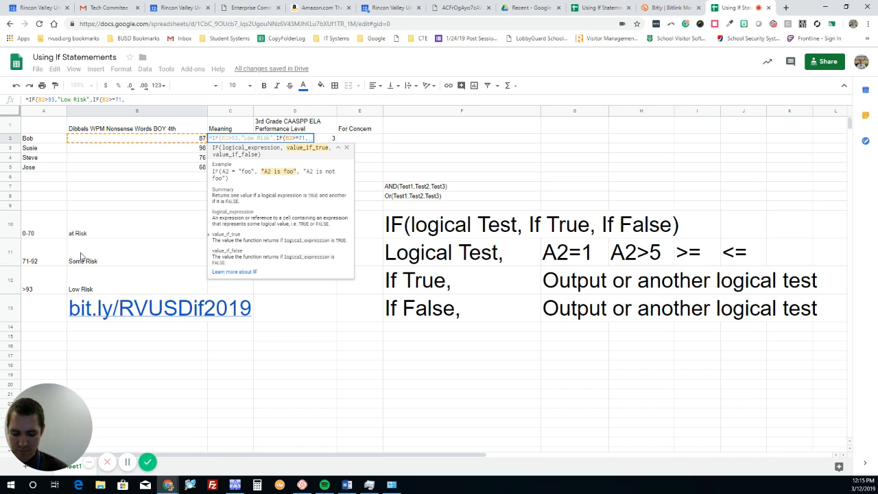
pyautogui.write('"Some R')
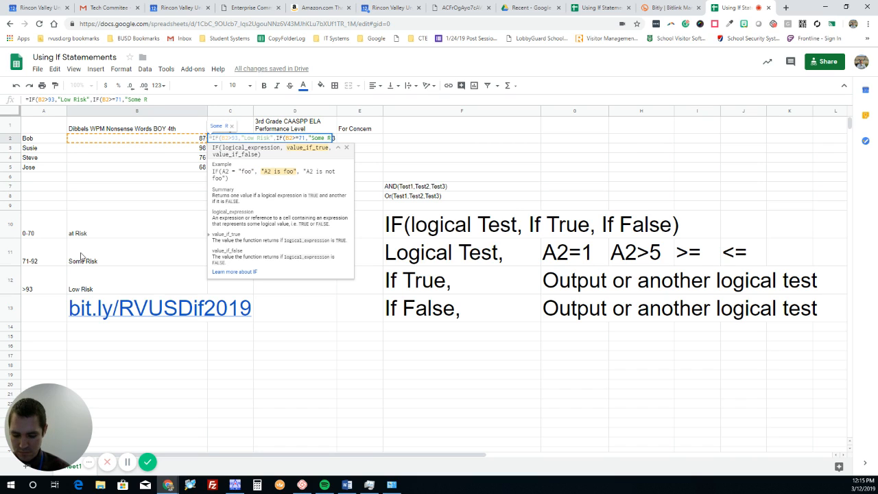
pyautogui.write('isk",')
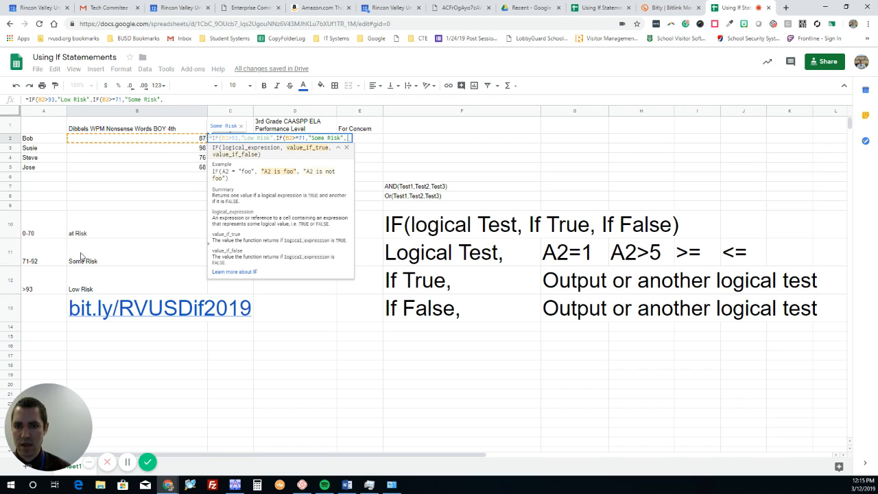
# Finish the nested formula with "At Risk" as the final false value and fill it from C2 down to C5.
pyautogui.write('"')
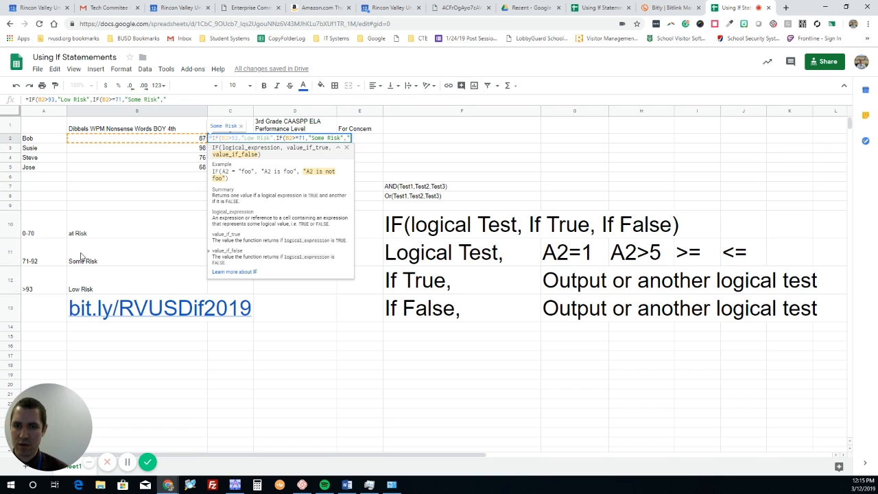
pyautogui.write('At Risk')
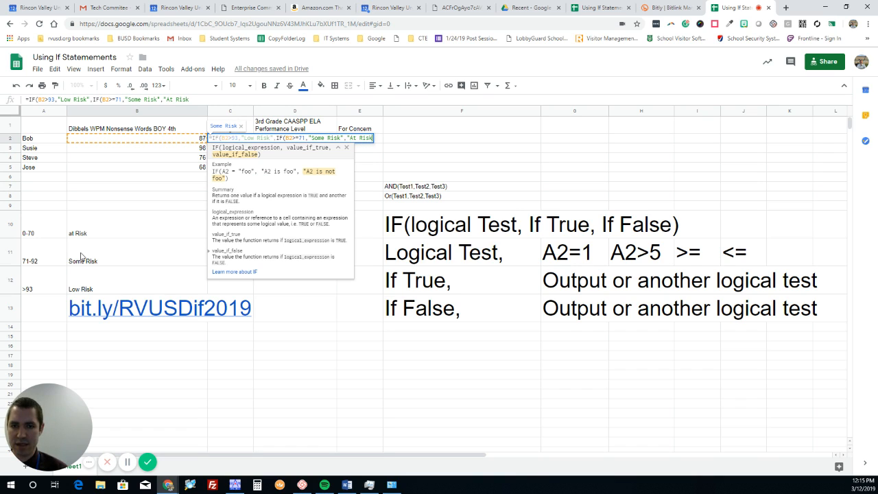
pyautogui.write('"')
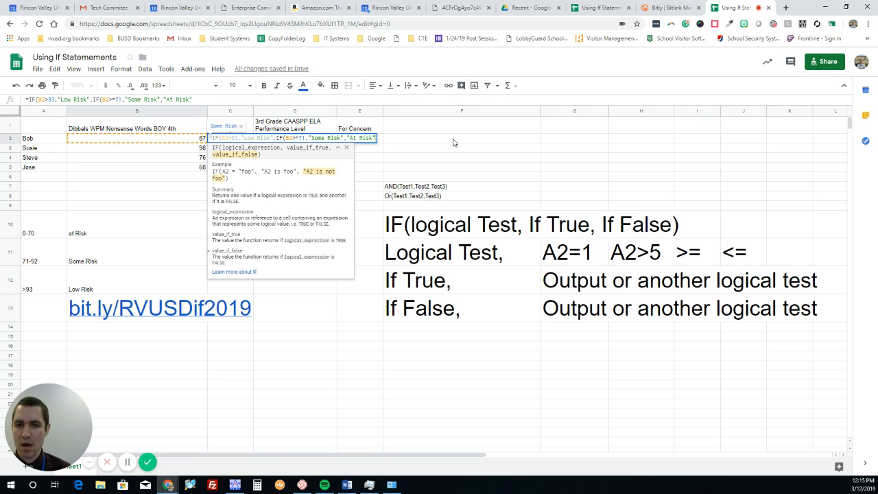
pyautogui.write('))')
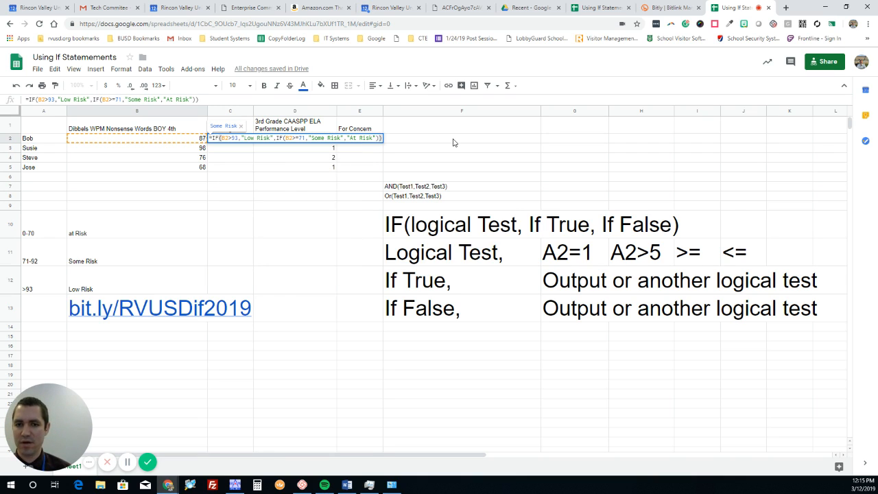
pyautogui.press('Return')
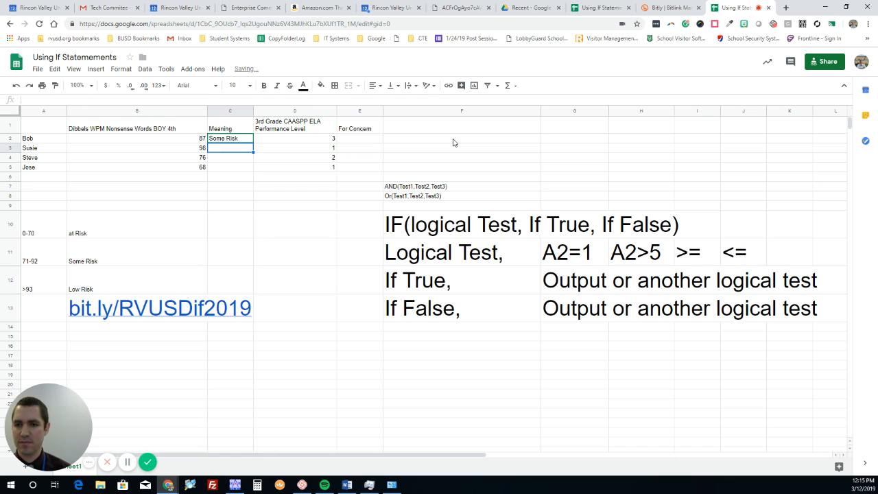
pyautogui.click(228, 140)
pyautogui.moveTo(253, 142); pyautogui.dragTo(241, 168)
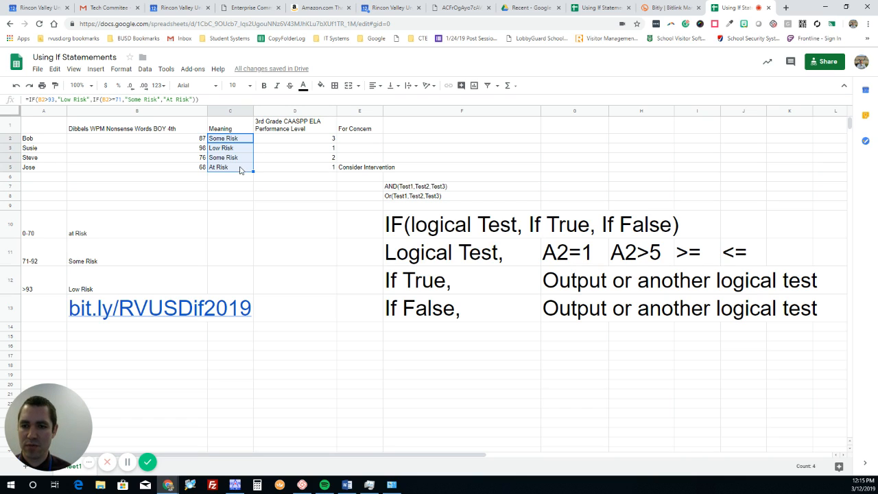
# Examine the AND condition inside the For Concern formula in E5.
pyautogui.click(359, 168)
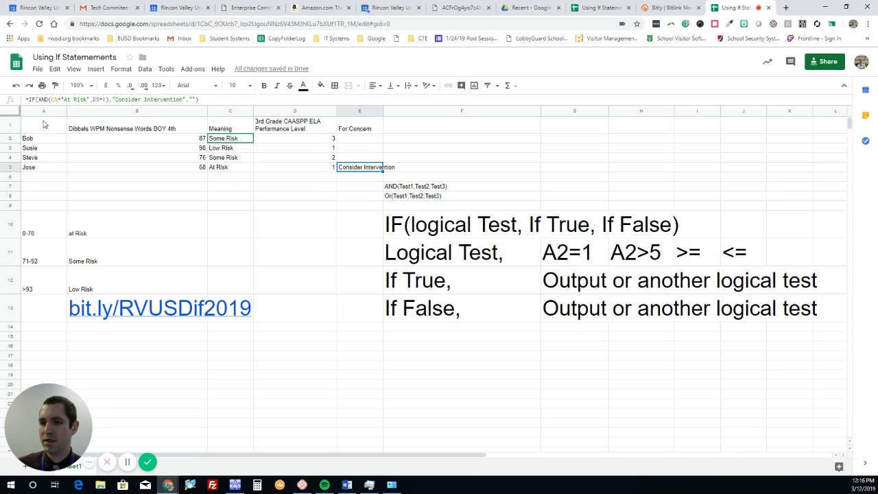
pyautogui.click(39, 99)
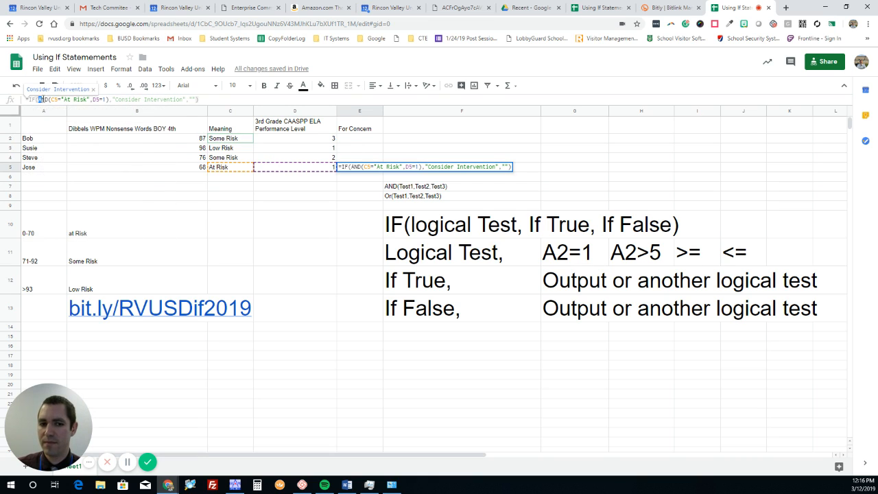
pyautogui.moveTo(39, 100); pyautogui.dragTo(108, 101)
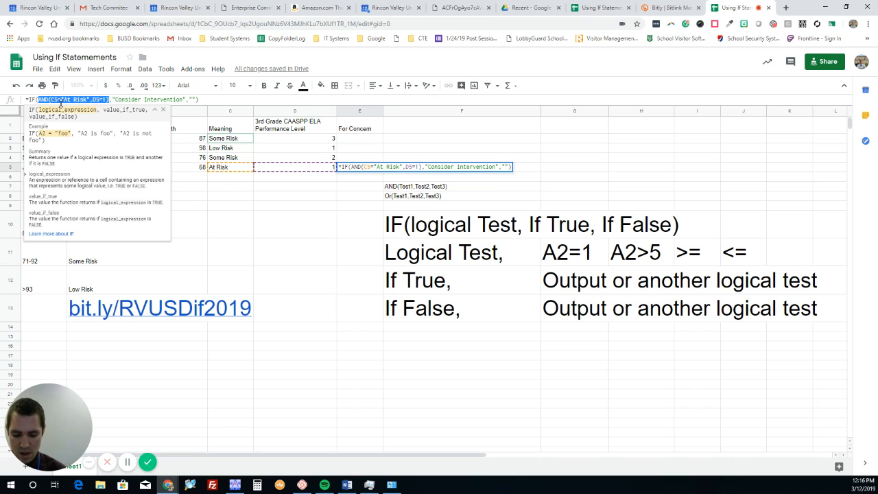
pyautogui.press('Return')
pyautogui.press('Up')
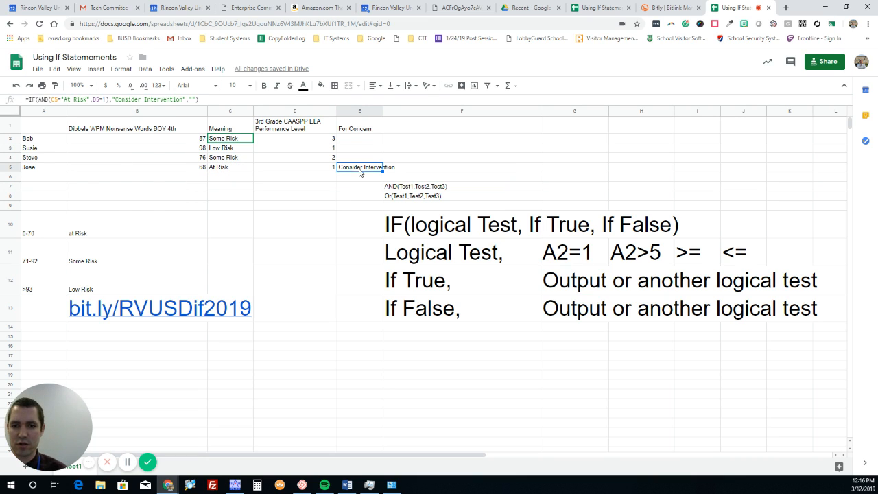
# Replace AND with OR in E5's For Concern formula and fill the formula up to E2.
pyautogui.click(42, 99)
pyautogui.doubleClick(41, 99)
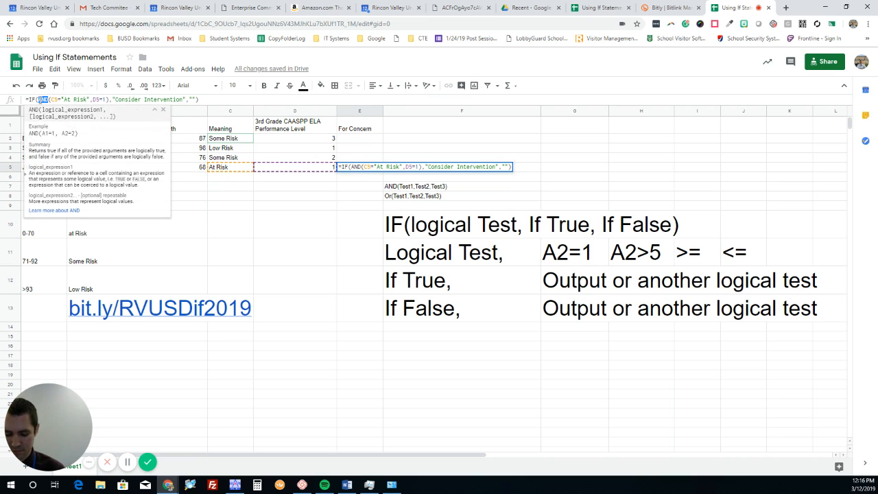
pyautogui.write('OR')
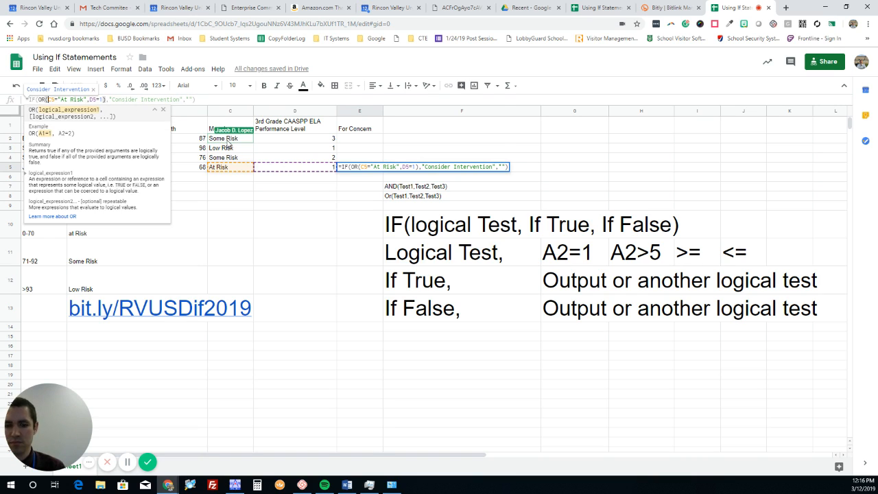
pyautogui.press('Return')
pyautogui.press('Up')
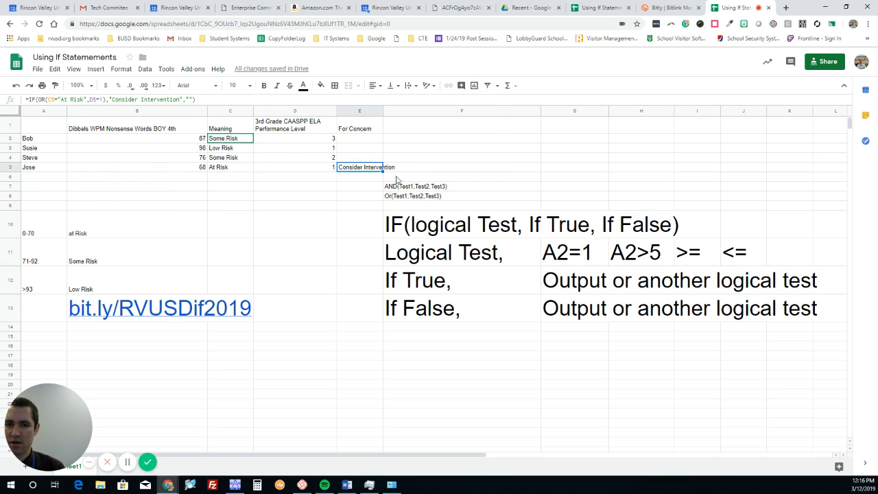
pyautogui.moveTo(382, 171); pyautogui.dragTo(376, 142)
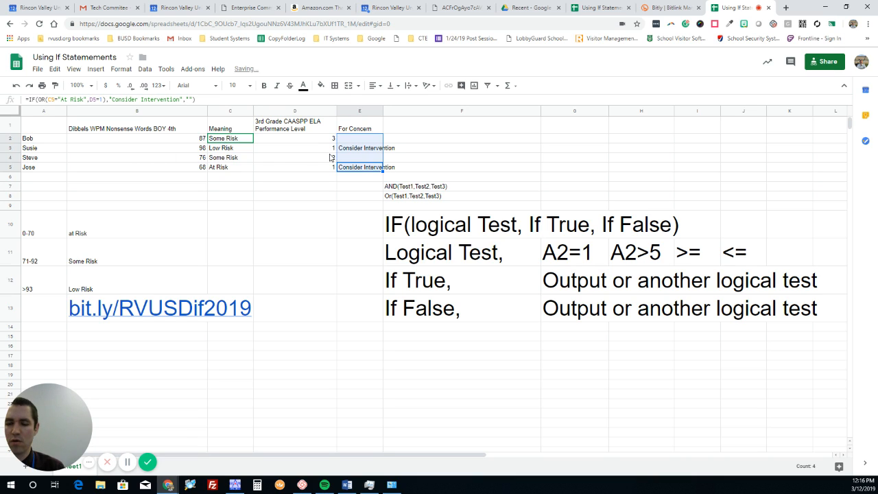